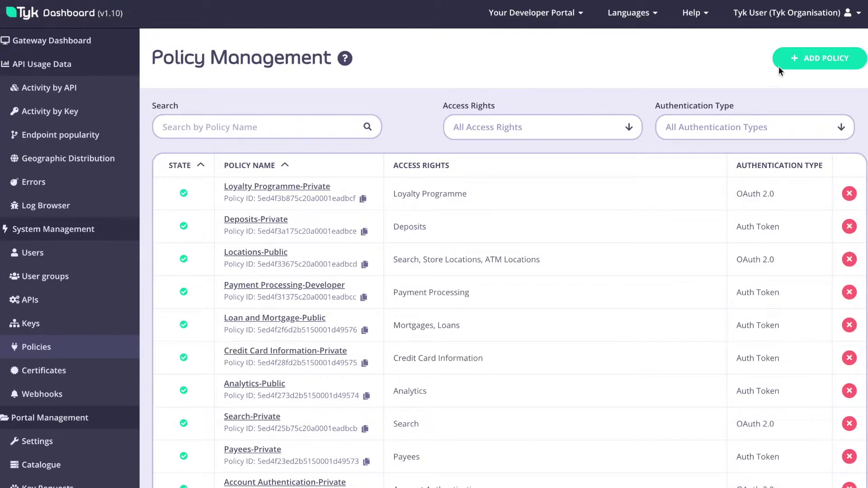
Start a new policy and grant it access to the Loyalty Programme API, filtering the API list by "Lo".
{"action": "left_click", "coordinate": [797, 58]}
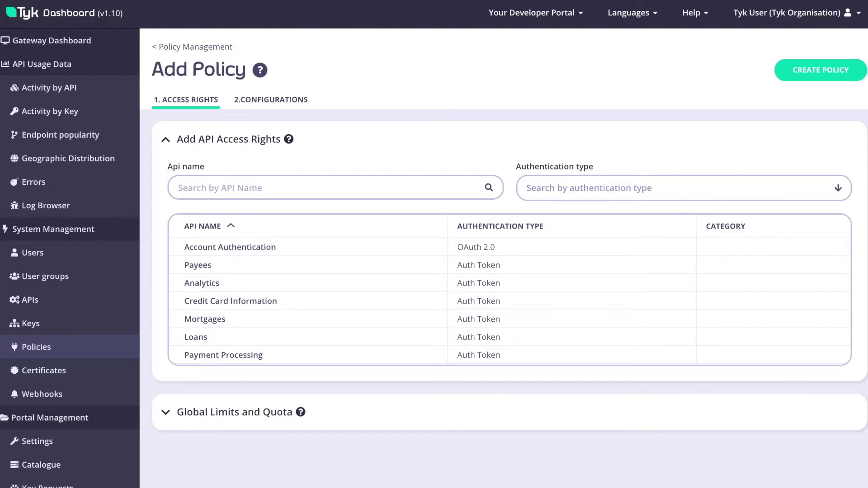
{"action": "left_click", "coordinate": [400, 189]}
{"action": "type", "text": "Lo"}
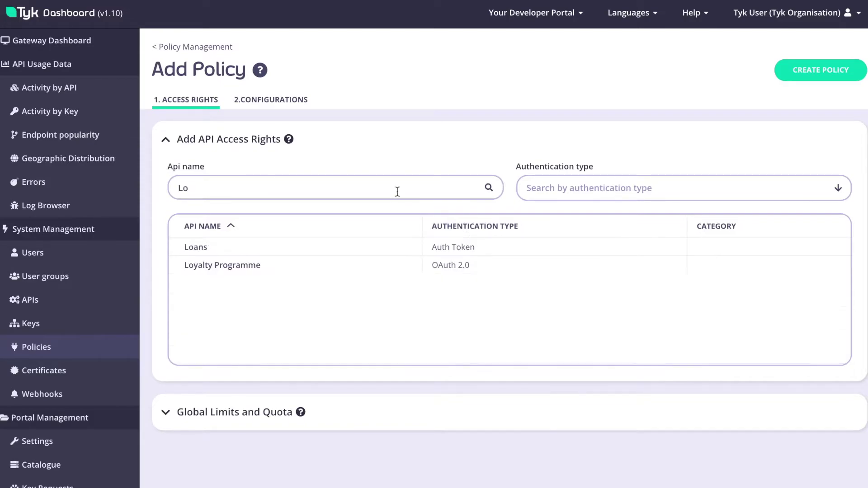
{"action": "left_click", "coordinate": [216, 267]}
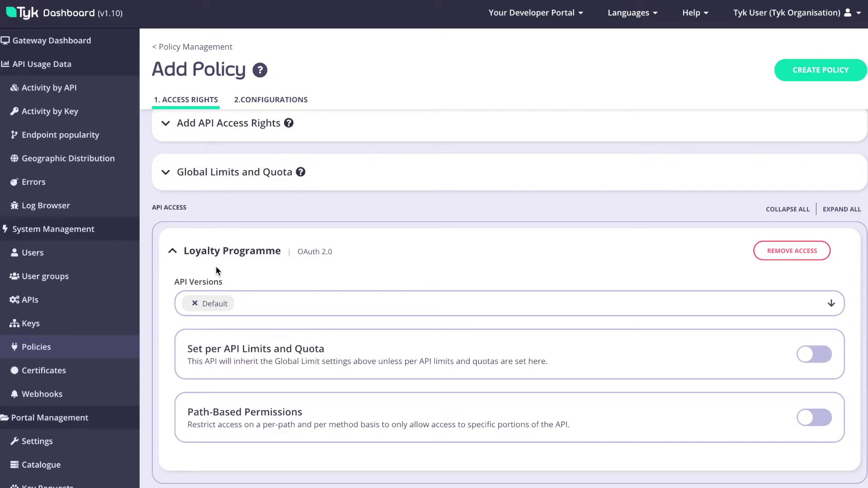
Add the Search API to the policy's access rights from the API list.
{"action": "left_click", "coordinate": [210, 130]}
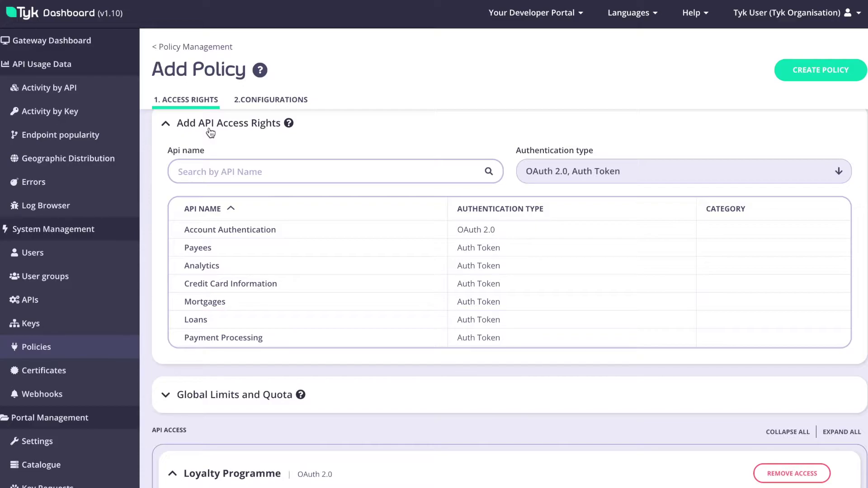
{"action": "scroll", "coordinate": [381, 151], "scroll_direction": "down", "scroll_amount": 1}
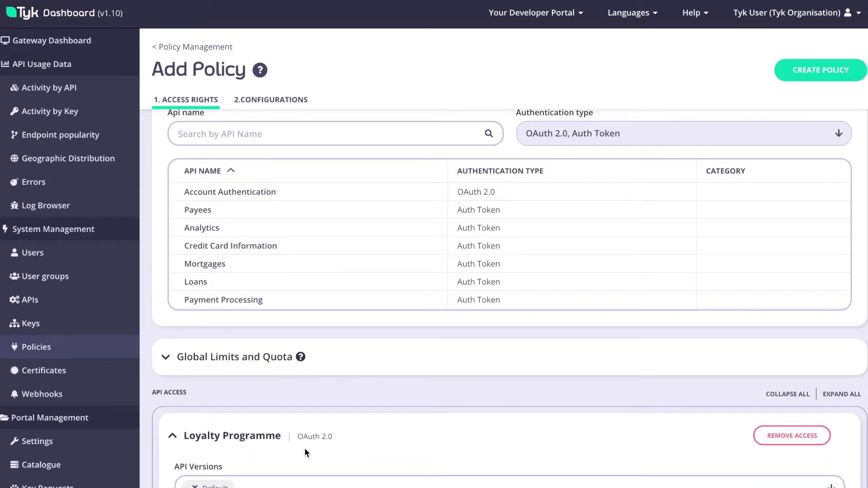
{"action": "scroll", "coordinate": [413, 399], "scroll_direction": "up", "scroll_amount": 1}
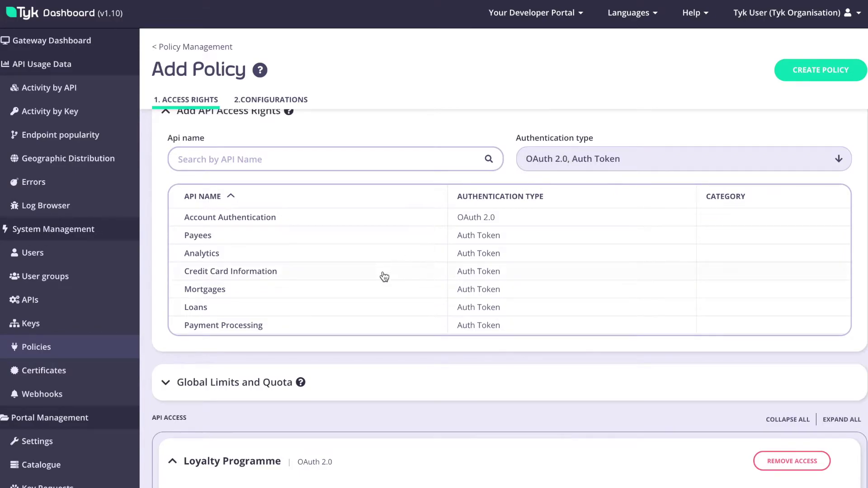
{"action": "scroll", "coordinate": [382, 275], "scroll_direction": "down", "scroll_amount": 1}
{"action": "left_click", "coordinate": [287, 317]}
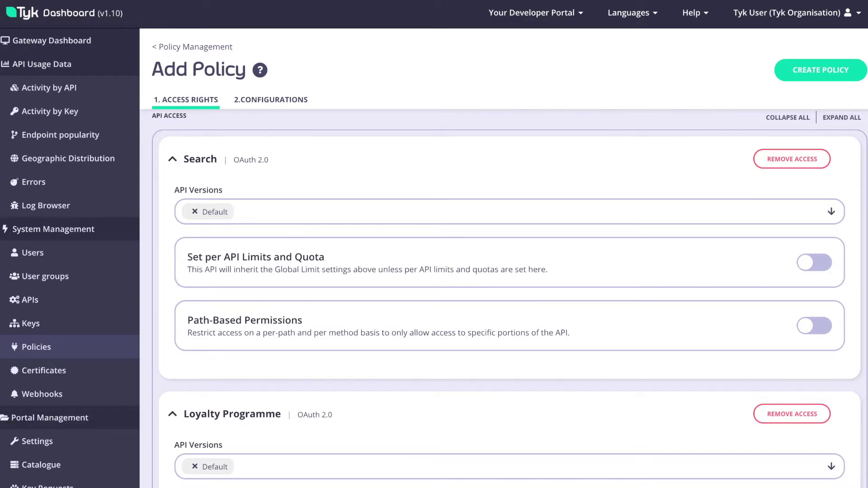
Review the added APIs' access sections and the global rate limit, throttling, usage quota and policy partitioning settings.
{"action": "scroll", "coordinate": [423, 376], "scroll_direction": "down", "scroll_amount": 1}
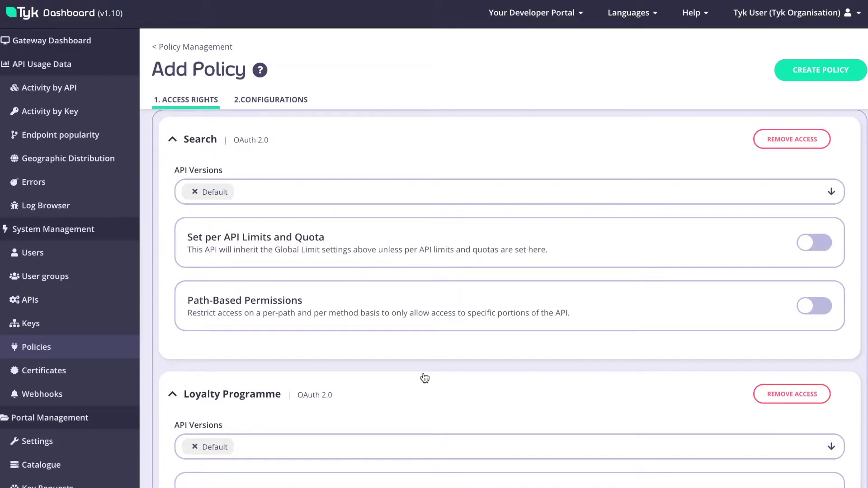
{"action": "scroll", "coordinate": [463, 372], "scroll_direction": "down", "scroll_amount": 3}
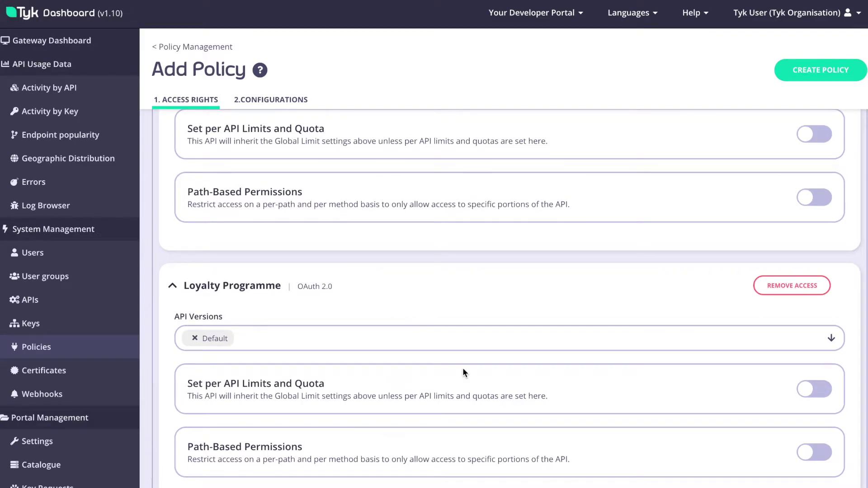
{"action": "scroll", "coordinate": [462, 373], "scroll_direction": "up", "scroll_amount": 6}
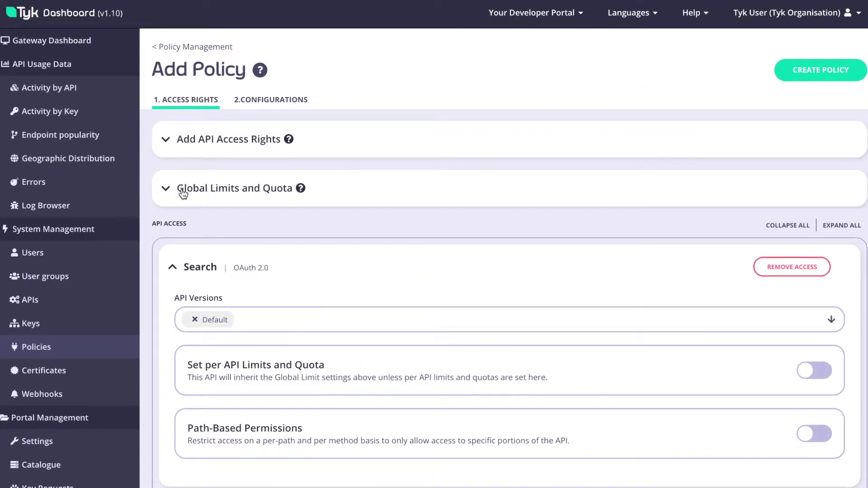
{"action": "left_click", "coordinate": [372, 190]}
{"action": "scroll", "coordinate": [371, 190], "scroll_direction": "down", "scroll_amount": 1}
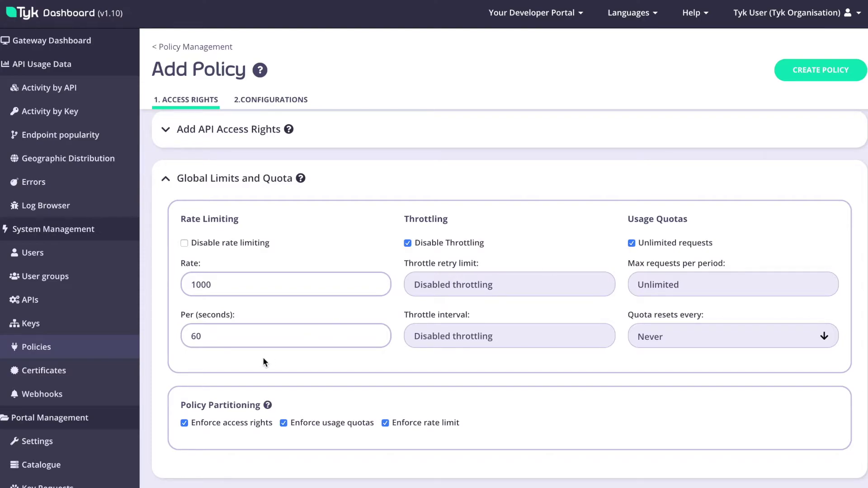
{"action": "scroll", "coordinate": [265, 362], "scroll_direction": "down", "scroll_amount": 1}
{"action": "scroll", "coordinate": [219, 404], "scroll_direction": "down", "scroll_amount": 1}
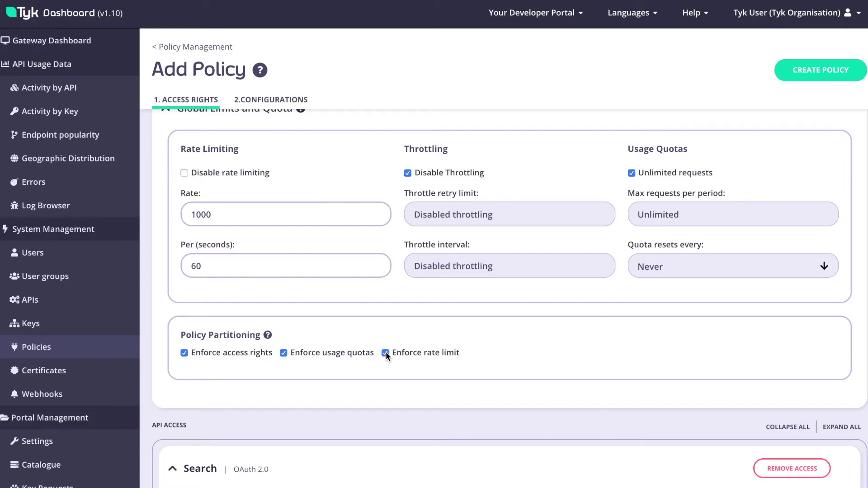
{"action": "scroll", "coordinate": [357, 203], "scroll_direction": "up", "scroll_amount": 1}
{"action": "left_click", "coordinate": [354, 169]}
Enable per API limits and quota for Loyalty Programme and confirm disabling partitioning for the policy.
{"action": "scroll", "coordinate": [397, 195], "scroll_direction": "down", "scroll_amount": 3}
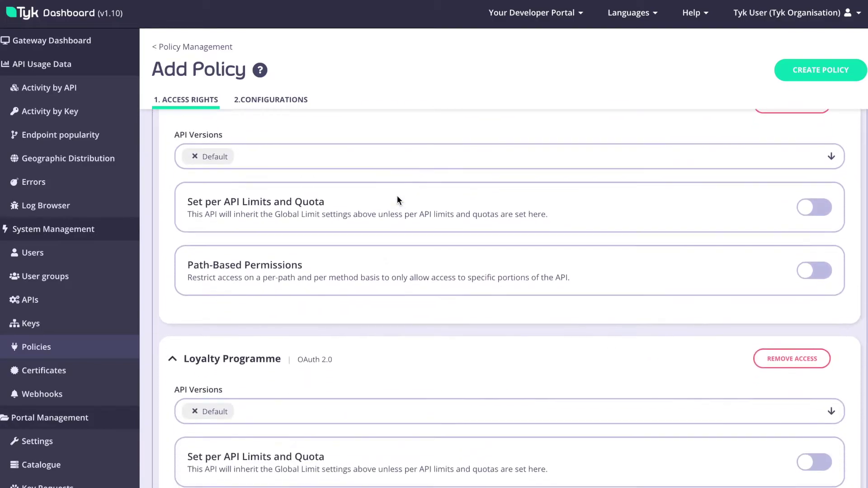
{"action": "scroll", "coordinate": [397, 200], "scroll_direction": "down", "scroll_amount": 2}
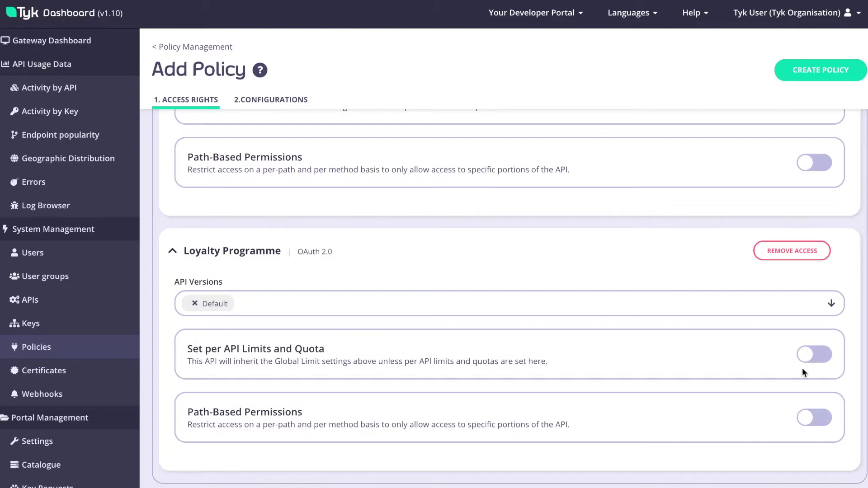
{"action": "left_click", "coordinate": [812, 356]}
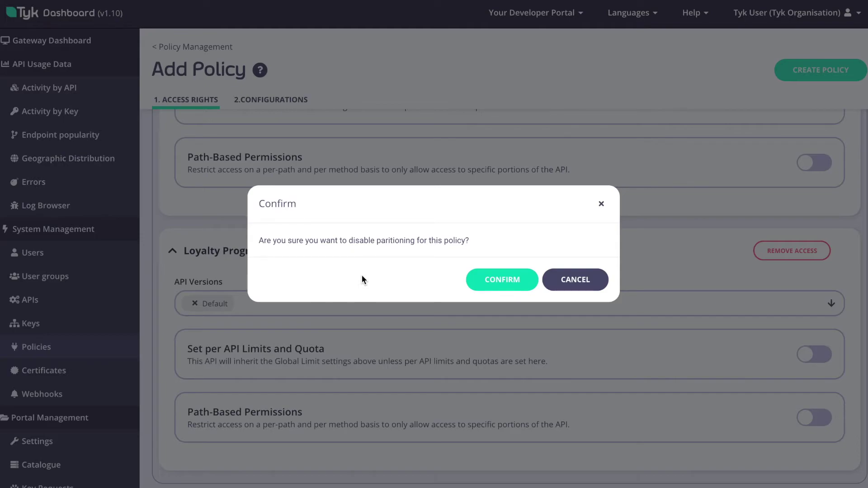
{"action": "left_click", "coordinate": [488, 279]}
{"action": "scroll", "coordinate": [551, 331], "scroll_direction": "down", "scroll_amount": 3}
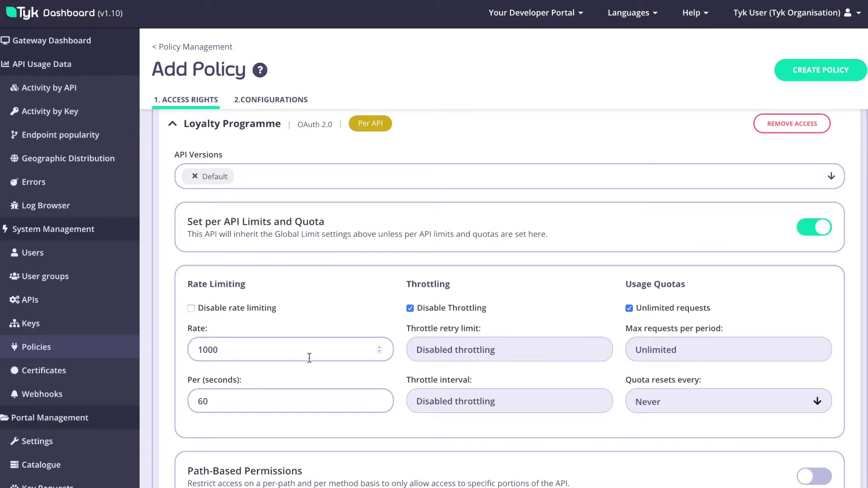
Compare the Loyalty Programme limits with the Search settings, and collapse all API access sections.
{"action": "scroll", "coordinate": [310, 358], "scroll_direction": "up", "scroll_amount": 1}
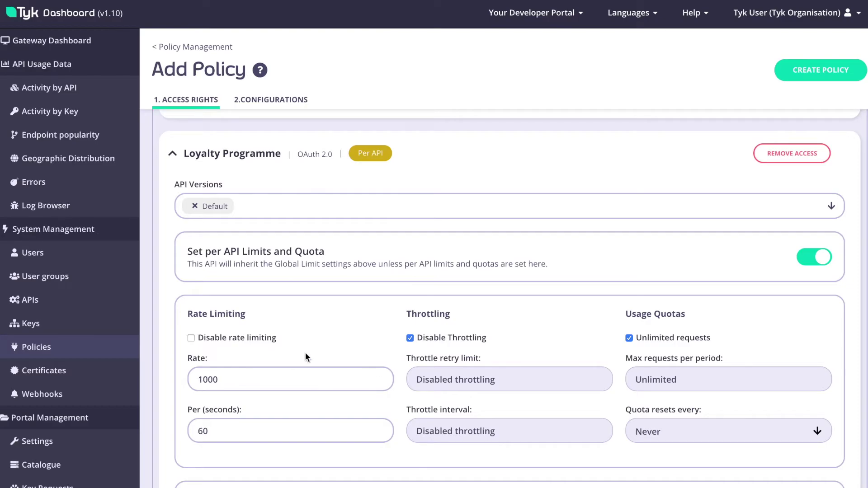
{"action": "scroll", "coordinate": [306, 355], "scroll_direction": "up", "scroll_amount": 5}
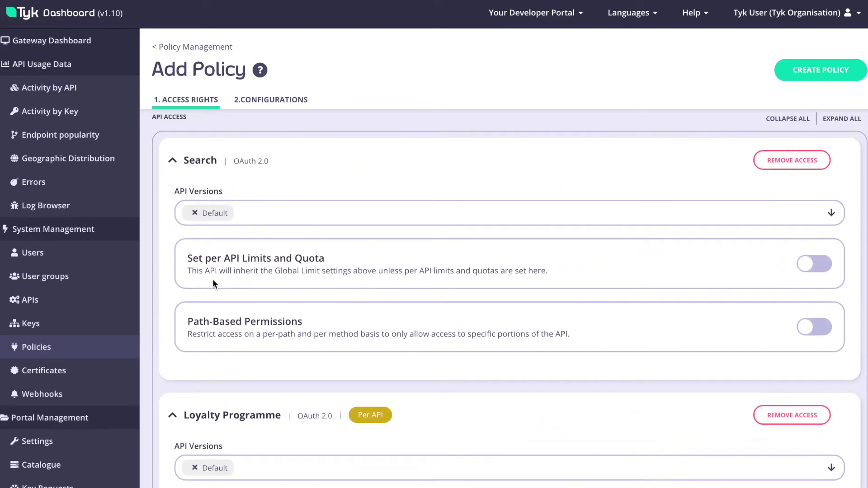
{"action": "scroll", "coordinate": [213, 280], "scroll_direction": "down", "scroll_amount": 3}
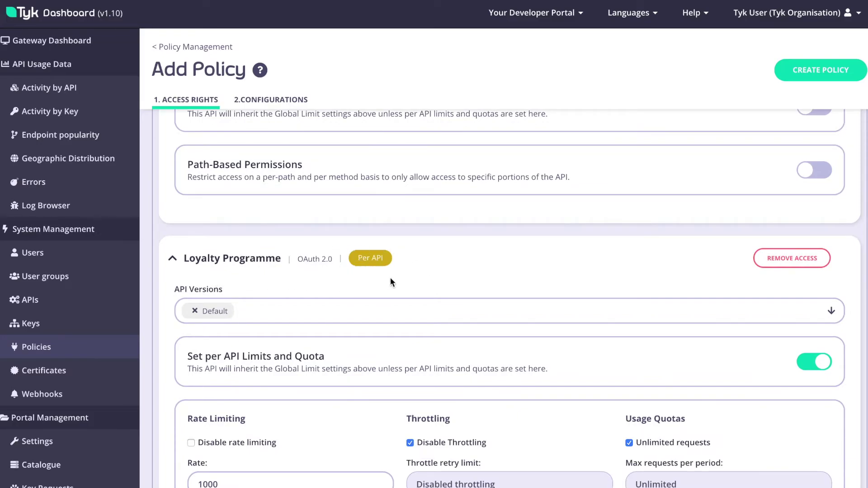
{"action": "scroll", "coordinate": [390, 278], "scroll_direction": "up", "scroll_amount": 3}
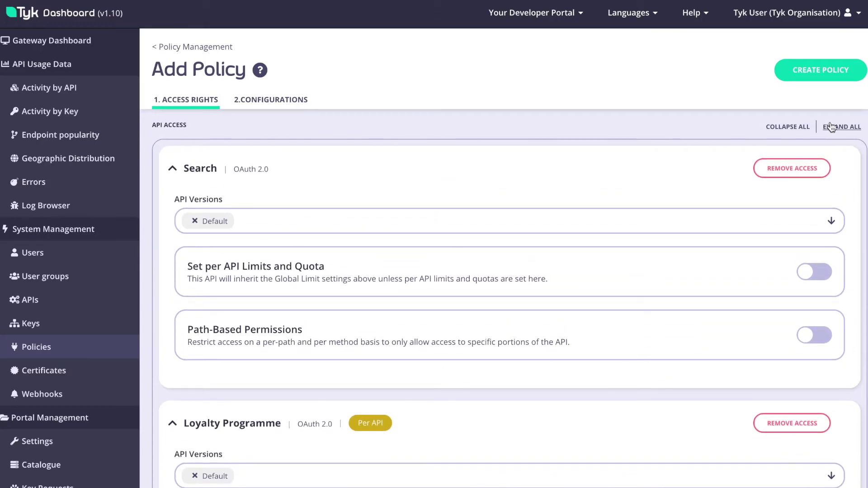
{"action": "left_click", "coordinate": [795, 129]}
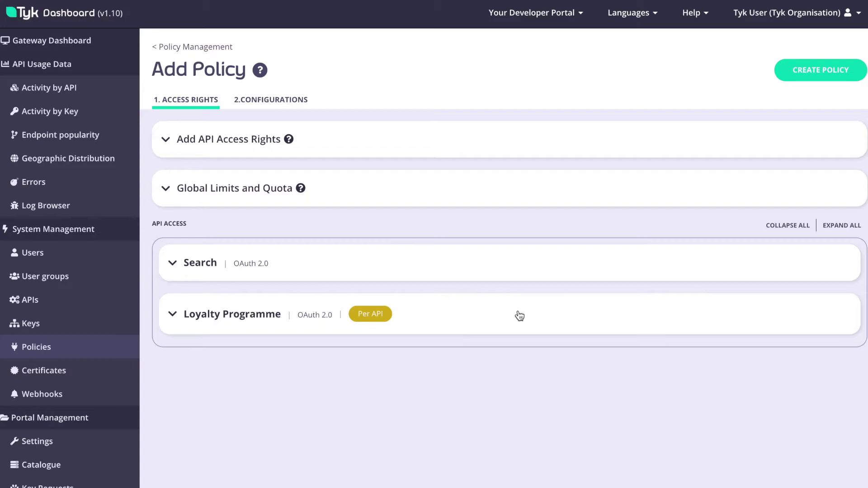
Expand the Loyalty Programme access section and turn off its per API limits and quota.
{"action": "left_click", "coordinate": [498, 316]}
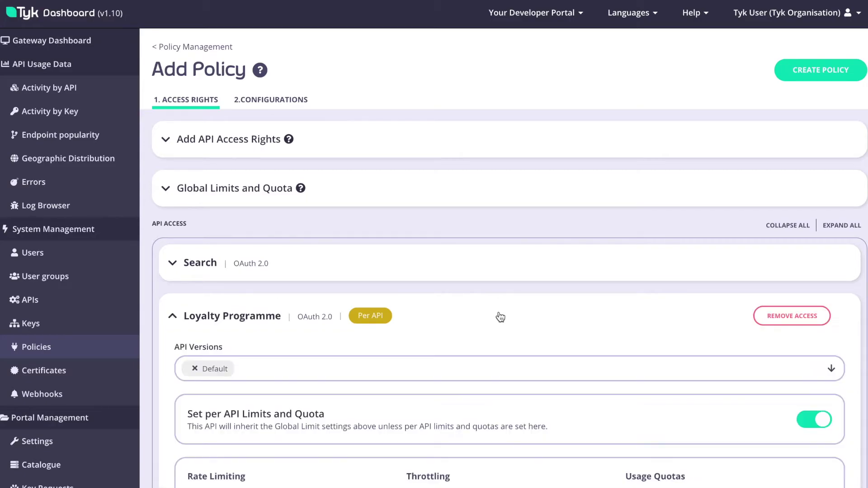
{"action": "scroll", "coordinate": [554, 364], "scroll_direction": "down", "scroll_amount": 2}
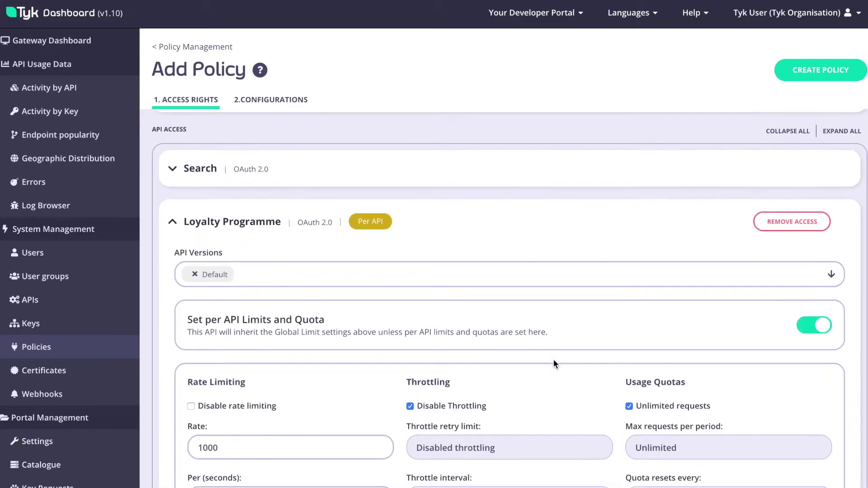
{"action": "left_click", "coordinate": [821, 327]}
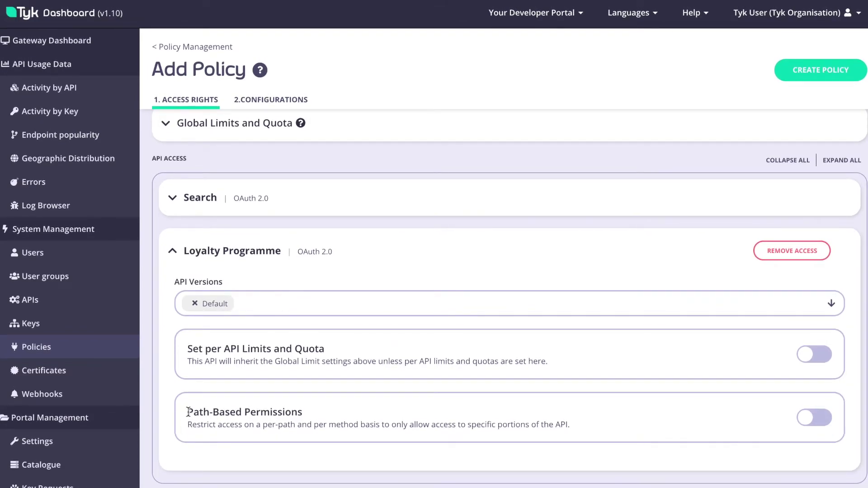
Enable path-based permissions for Loyalty Programme and add the /ranking path with the GET method.
{"action": "left_click", "coordinate": [807, 418]}
{"action": "scroll", "coordinate": [804, 417], "scroll_direction": "down", "scroll_amount": 1}
{"action": "scroll", "coordinate": [660, 369], "scroll_direction": "down", "scroll_amount": 1}
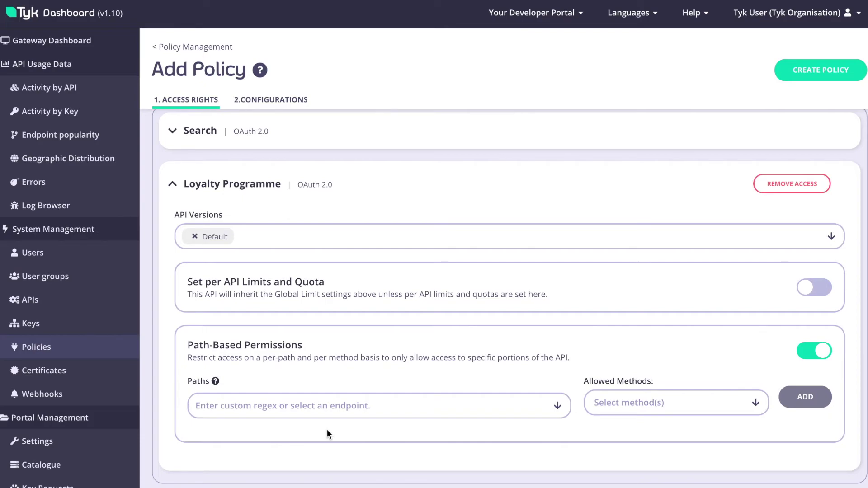
{"action": "left_click", "coordinate": [565, 407]}
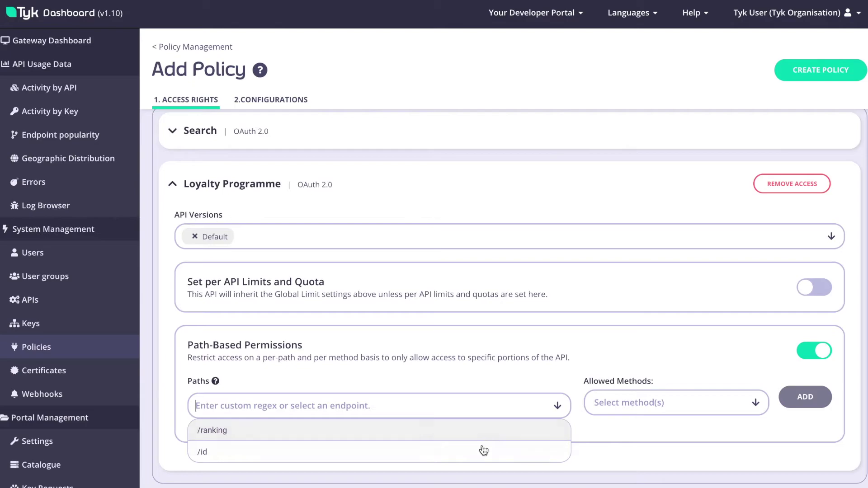
{"action": "left_click", "coordinate": [482, 431]}
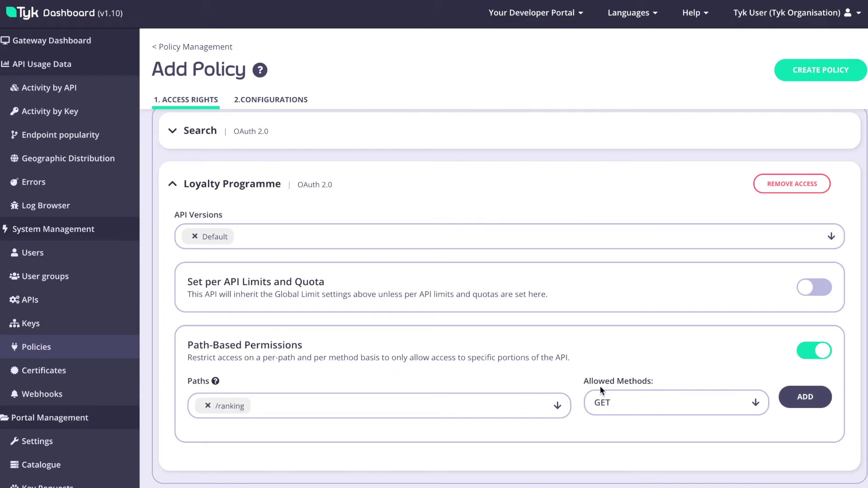
{"action": "left_click", "coordinate": [790, 403]}
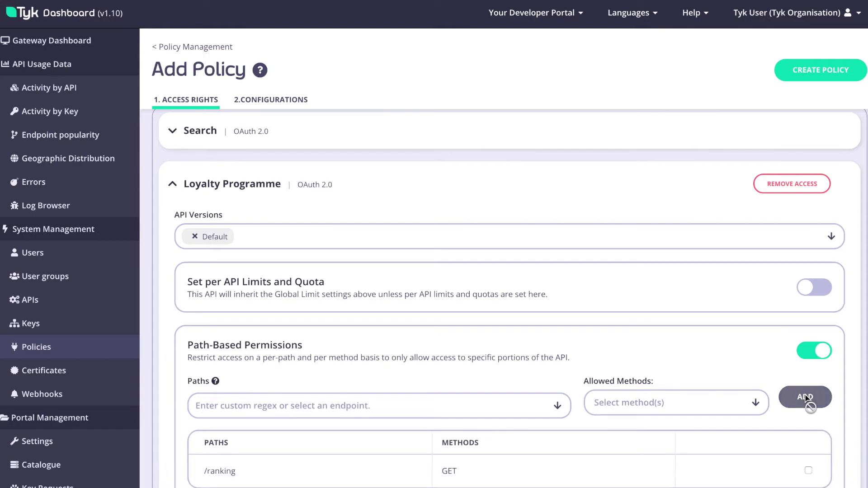
Turn off path-based permissions for the Loyalty Programme API.
{"action": "scroll", "coordinate": [755, 360], "scroll_direction": "down", "scroll_amount": 1}
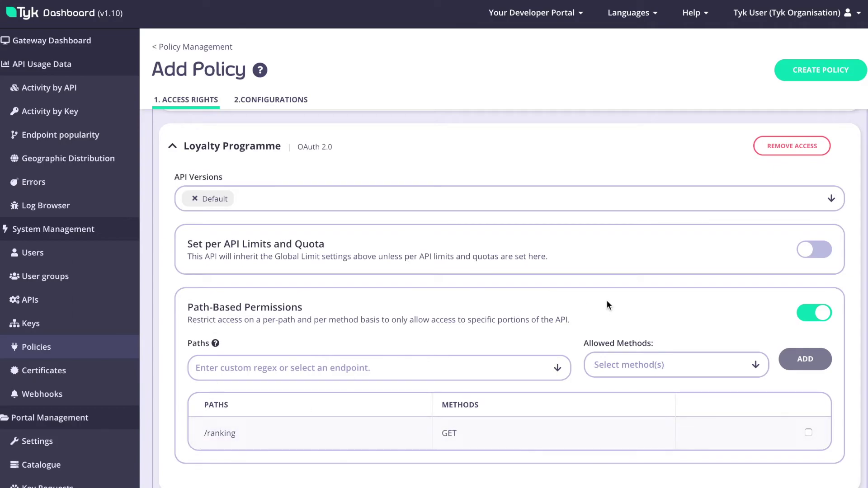
{"action": "left_click", "coordinate": [824, 315]}
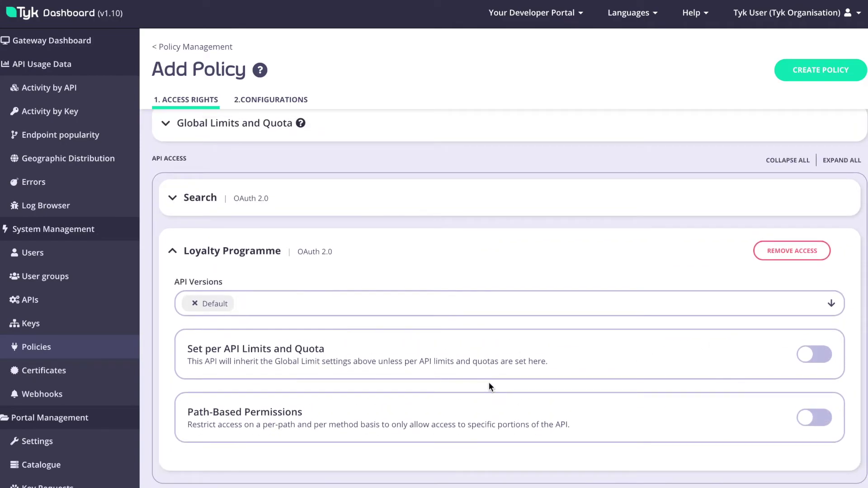
Go to the policy's configurations and name the policy Loyalty-Open.
{"action": "scroll", "coordinate": [490, 381], "scroll_direction": "up", "scroll_amount": 3}
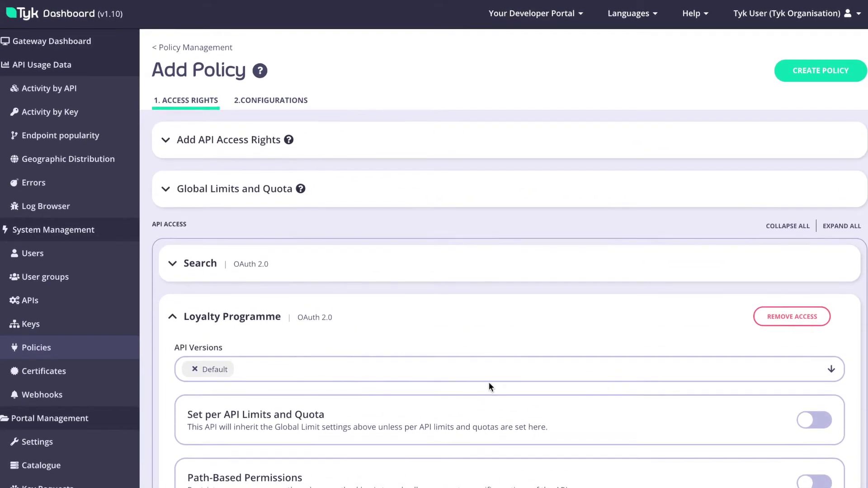
{"action": "left_click", "coordinate": [282, 103]}
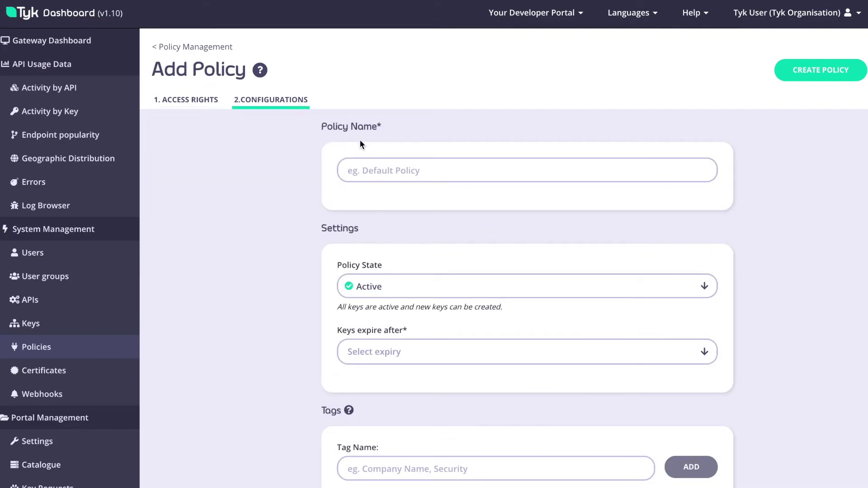
{"action": "left_click", "coordinate": [383, 176]}
{"action": "type", "text": "Loyalty-Open"}
Try the Draft and Access Denied policy states for Loyalty-Open, and set the policy state back to Active.
{"action": "scroll", "coordinate": [408, 231], "scroll_direction": "down", "scroll_amount": 1}
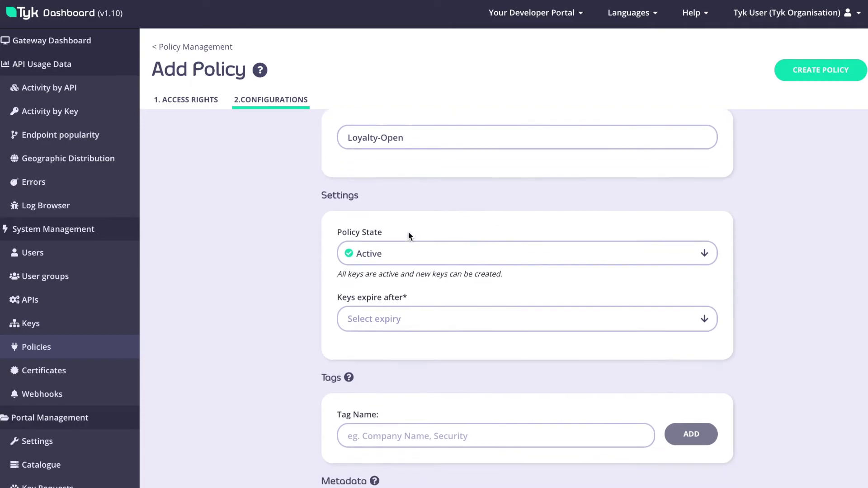
{"action": "scroll", "coordinate": [308, 238], "scroll_direction": "down", "scroll_amount": 1}
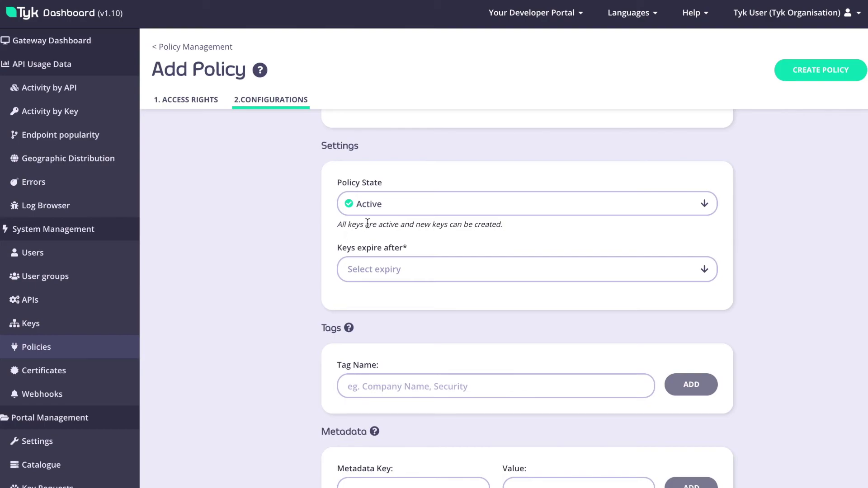
{"action": "left_click", "coordinate": [706, 207]}
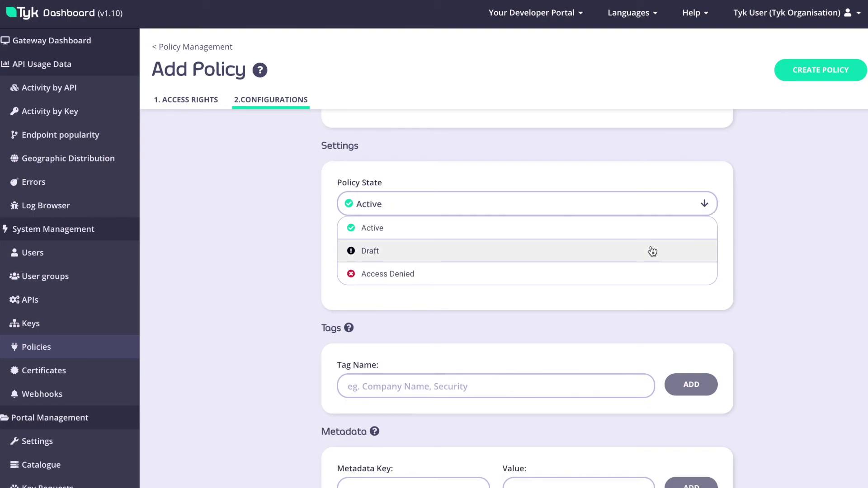
{"action": "left_click", "coordinate": [597, 250]}
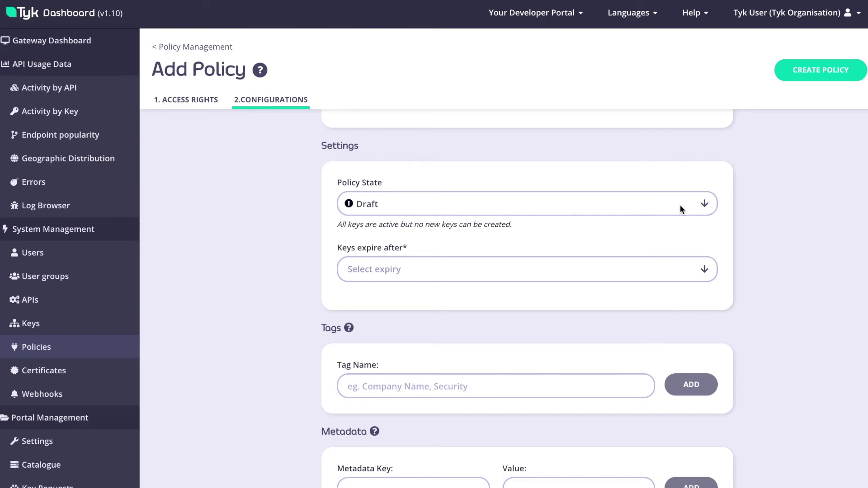
{"action": "left_click", "coordinate": [709, 203]}
{"action": "left_click", "coordinate": [545, 274]}
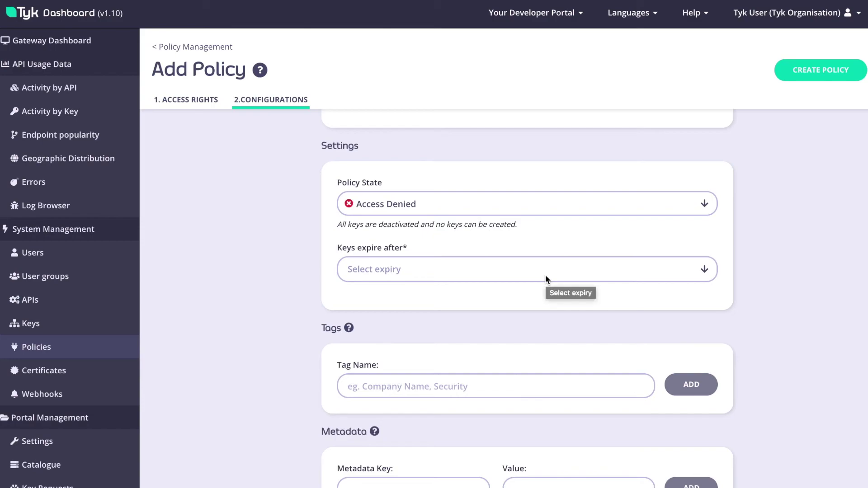
{"action": "left_click", "coordinate": [706, 206]}
{"action": "left_click", "coordinate": [701, 225]}
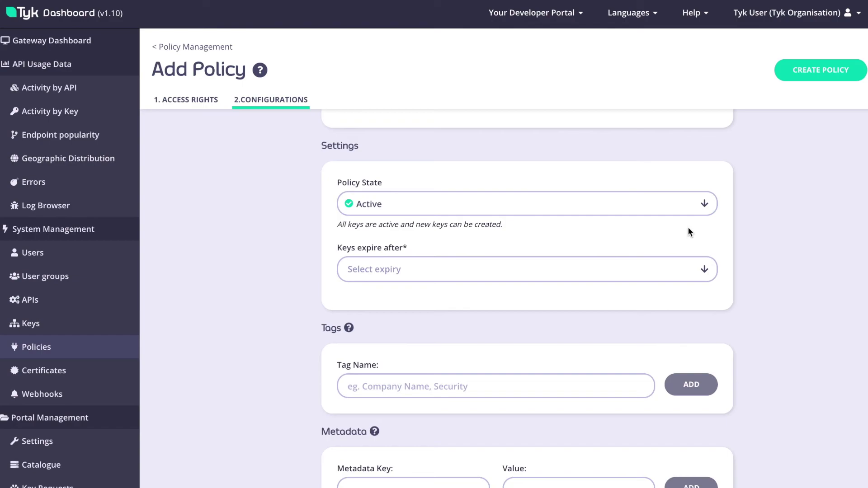
Set the policy's key expiry to Key never expire and create the policy.
{"action": "scroll", "coordinate": [688, 228], "scroll_direction": "down", "scroll_amount": 1}
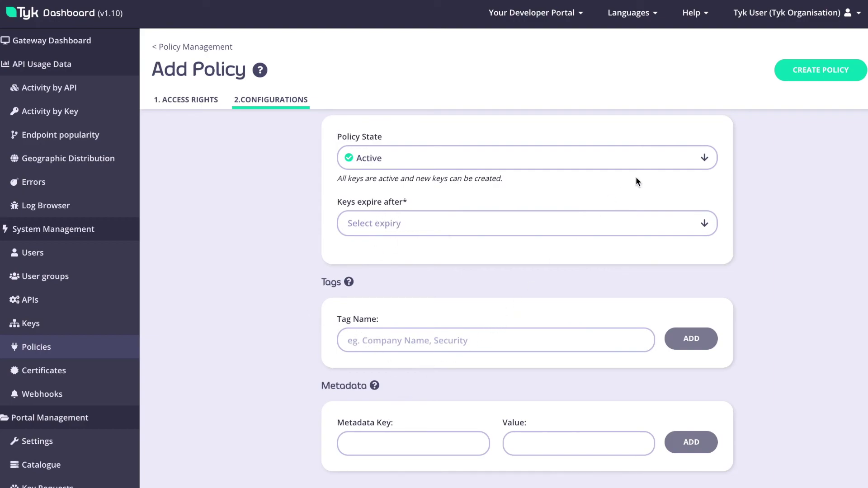
{"action": "left_click", "coordinate": [813, 70]}
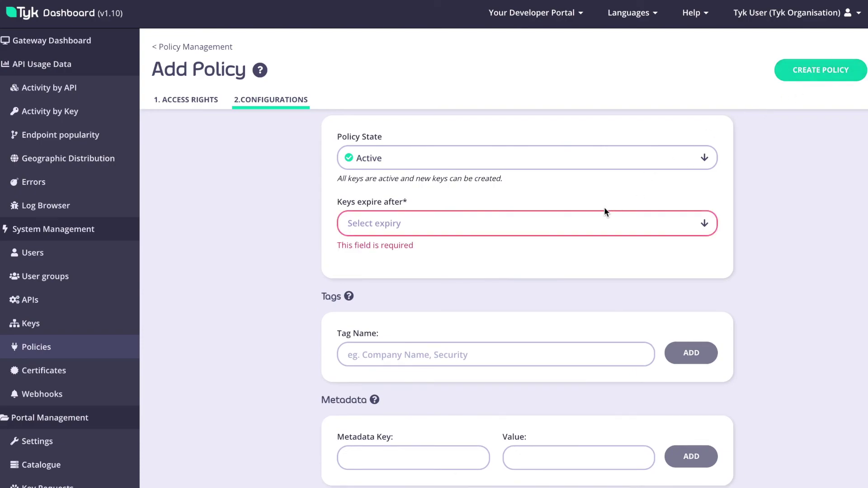
{"action": "left_click", "coordinate": [569, 227]}
{"action": "left_click", "coordinate": [756, 186]}
{"action": "left_click", "coordinate": [659, 223]}
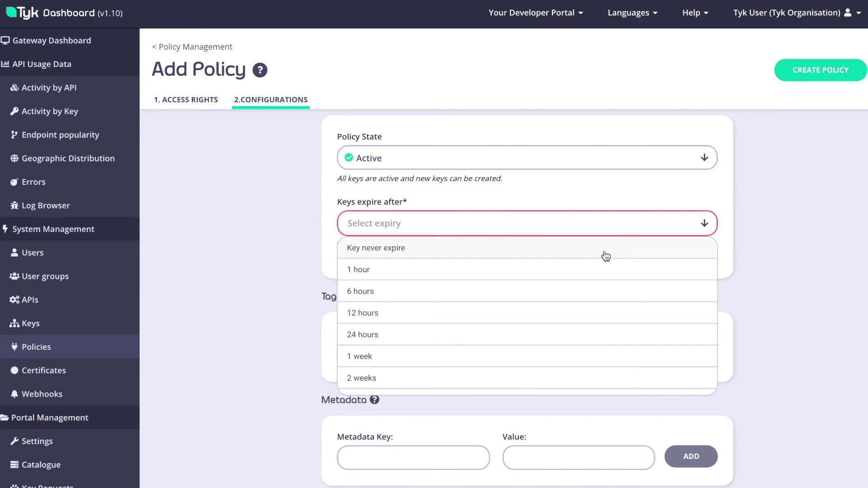
{"action": "left_click", "coordinate": [574, 251]}
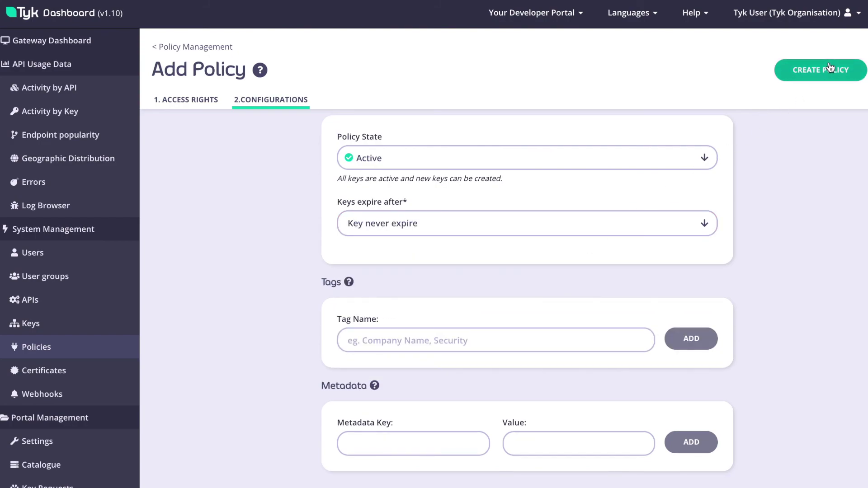
{"action": "left_click", "coordinate": [827, 71]}
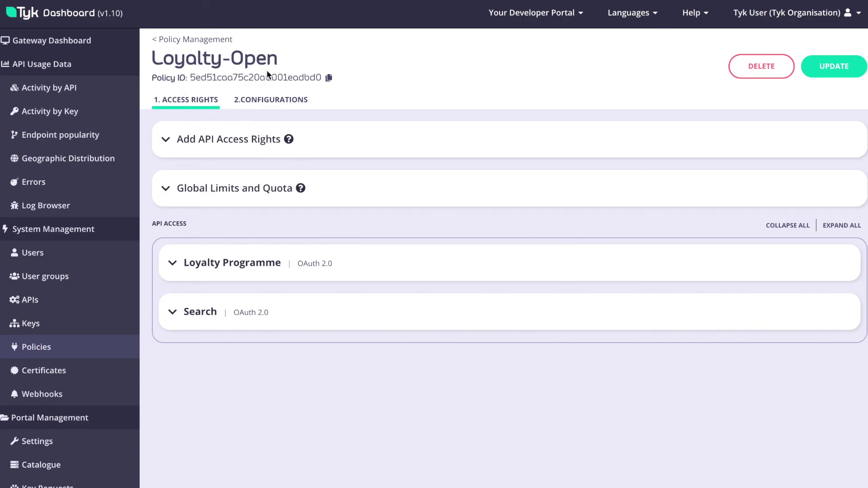
Review the Loyalty-Open policy's Loyalty Programme access rights and its configurations, and return to the policy overview.
{"action": "left_click", "coordinate": [267, 264]}
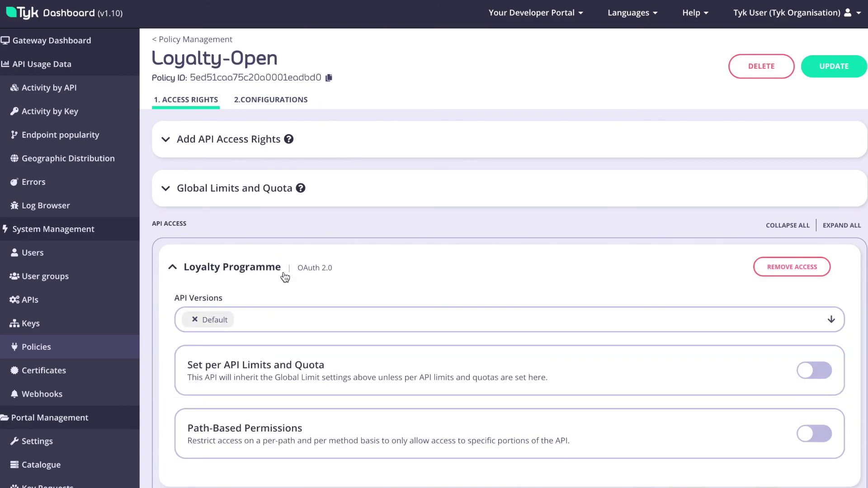
{"action": "scroll", "coordinate": [389, 351], "scroll_direction": "down", "scroll_amount": 2}
{"action": "scroll", "coordinate": [699, 370], "scroll_direction": "up", "scroll_amount": 2}
{"action": "left_click", "coordinate": [271, 103]}
{"action": "scroll", "coordinate": [357, 192], "scroll_direction": "down", "scroll_amount": 3}
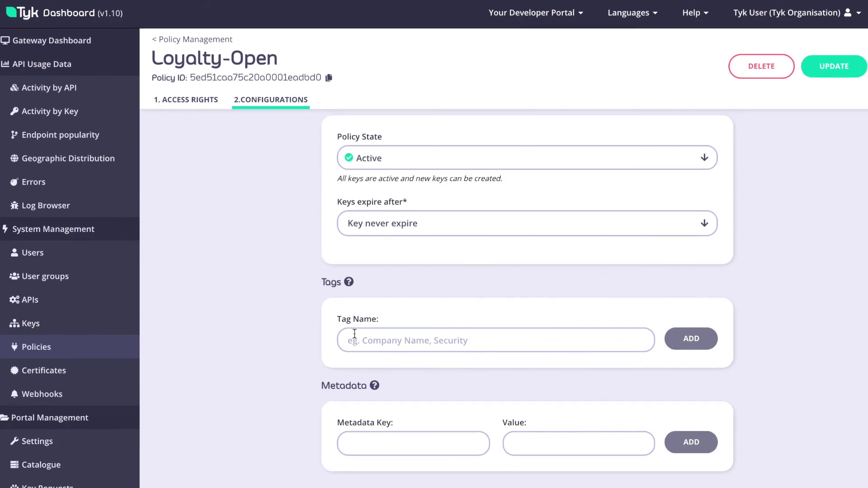
{"action": "scroll", "coordinate": [226, 280], "scroll_direction": "up", "scroll_amount": 3}
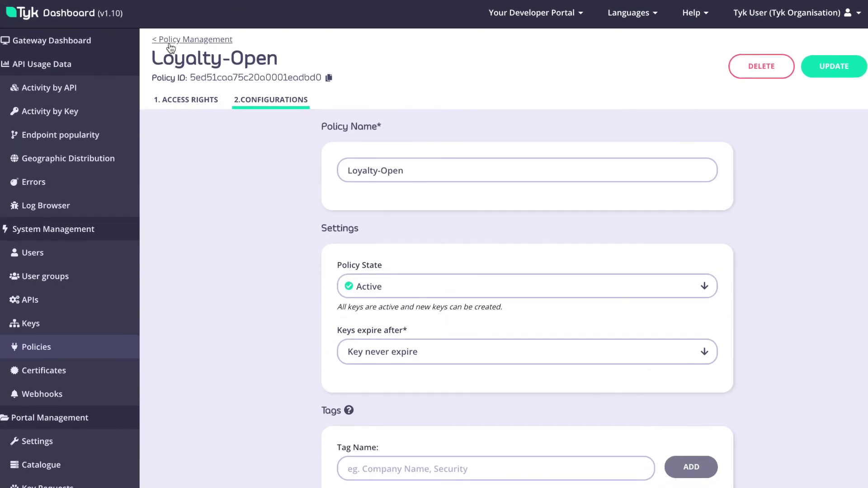
{"action": "left_click", "coordinate": [170, 41]}
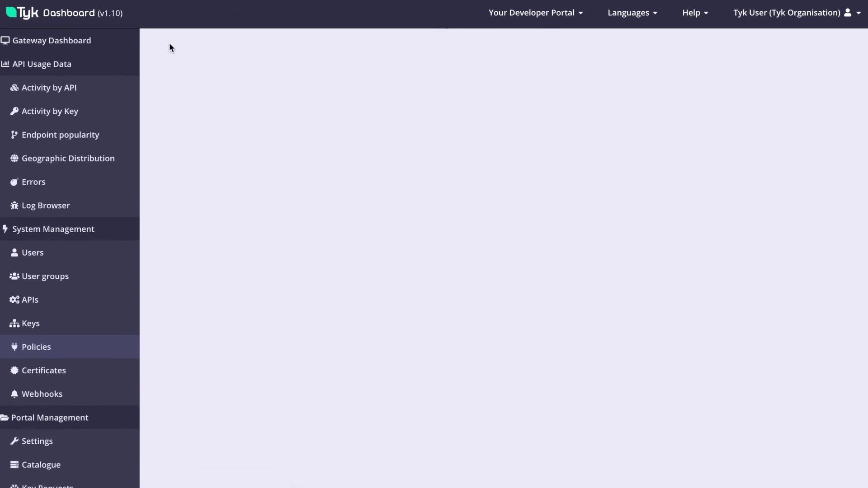